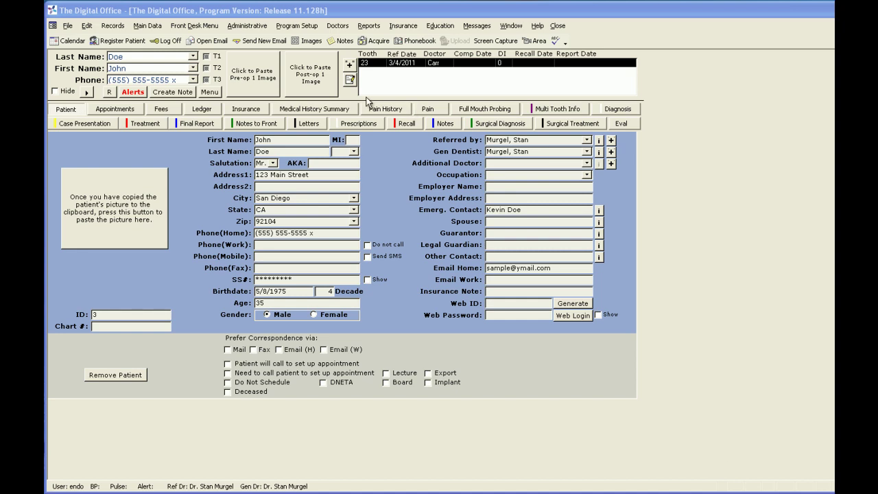
- Set the medical history type to Customizable in the Control Table's application settings
left_click(260, 28)
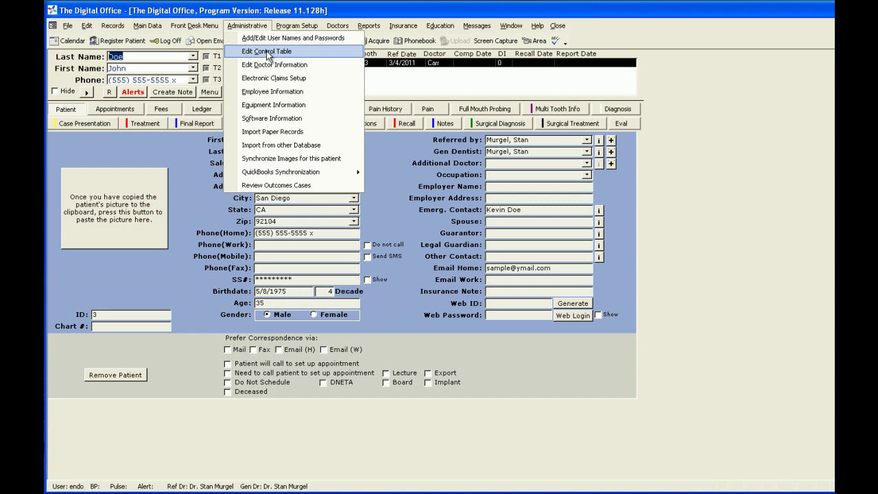
left_click(268, 55)
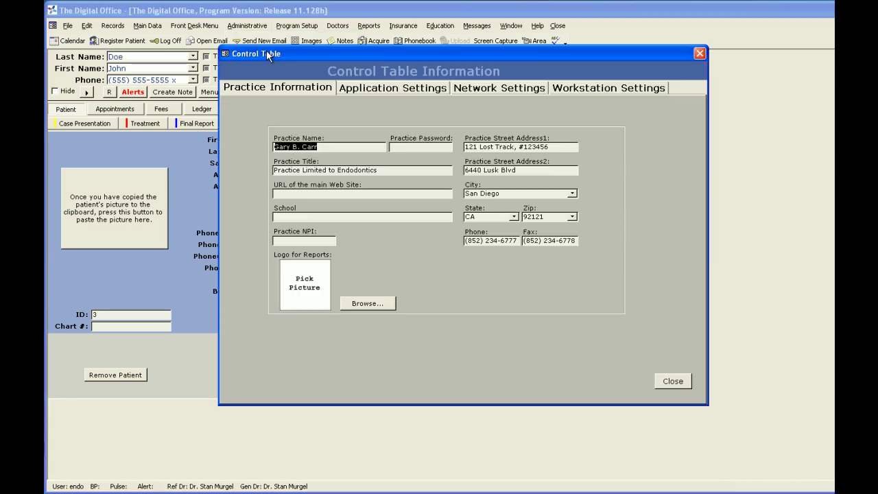
left_click(395, 89)
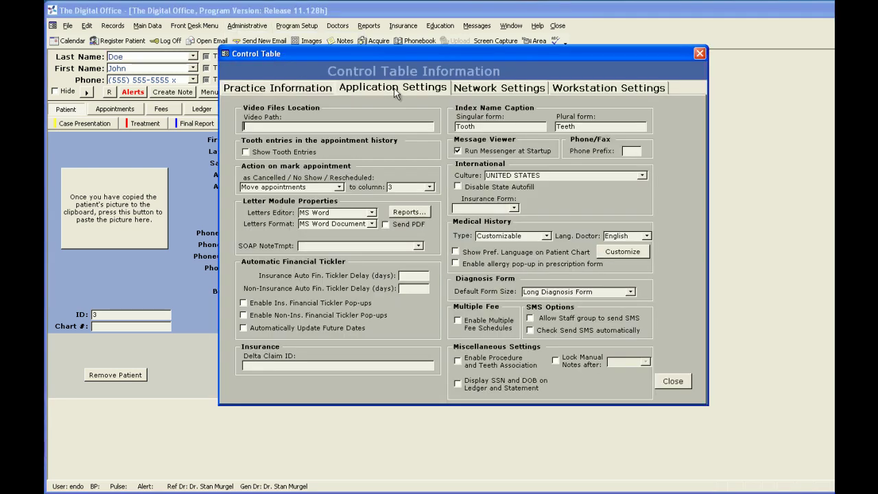
left_click(546, 235)
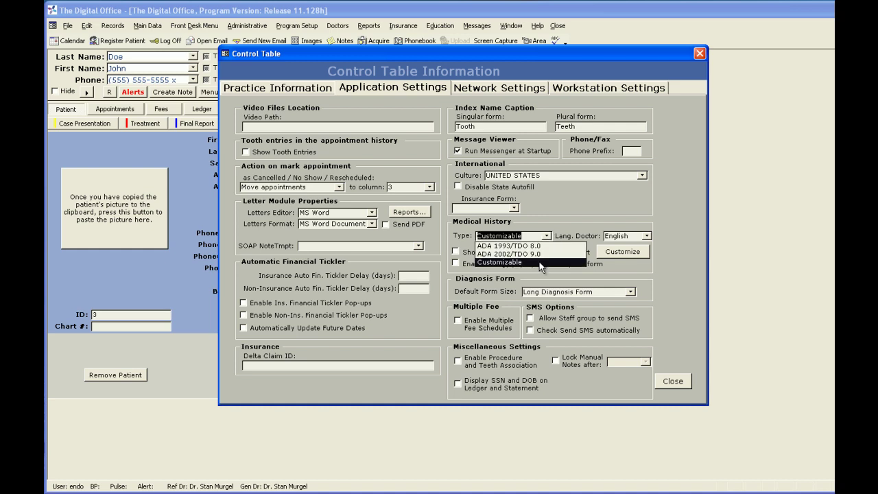
left_click(540, 264)
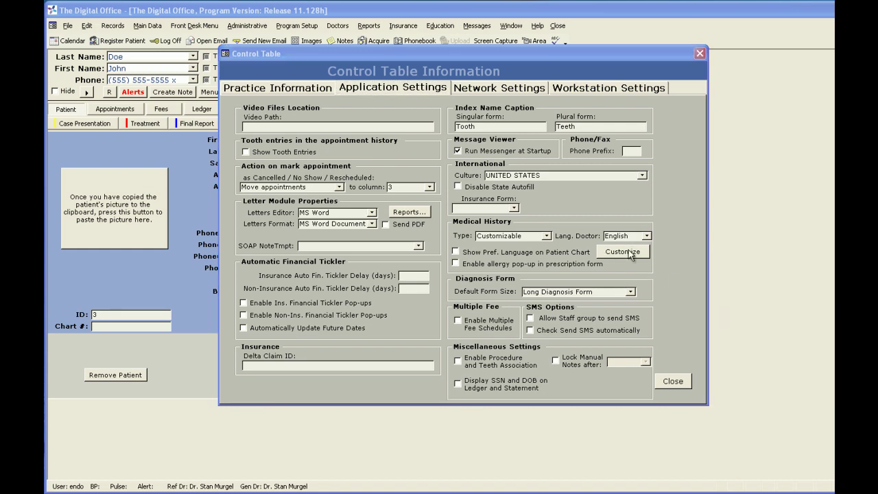
- Add an active questionnaire named "Medical History" with 2 pages to the customizable medical history questionnaires
left_click(628, 251)
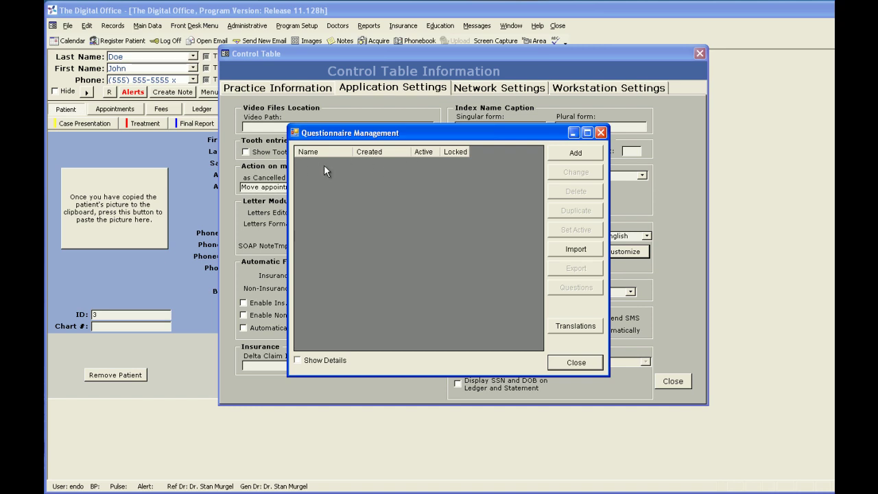
left_click(573, 154)
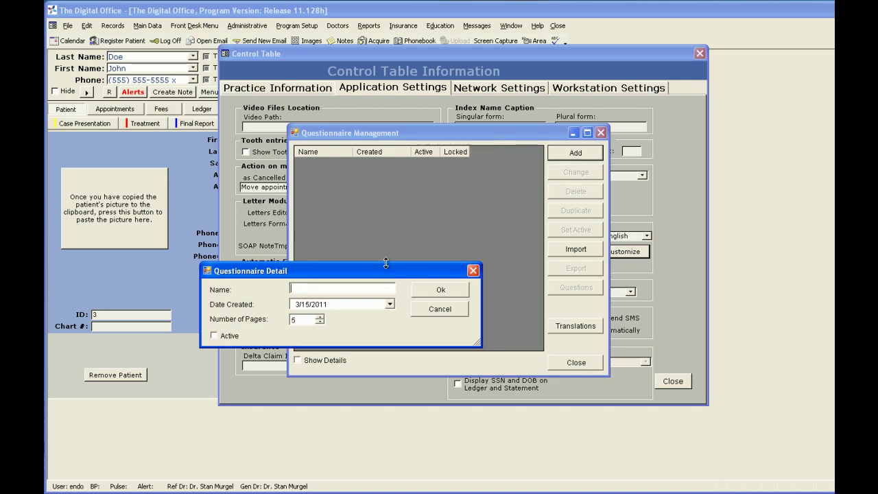
type("Medical History")
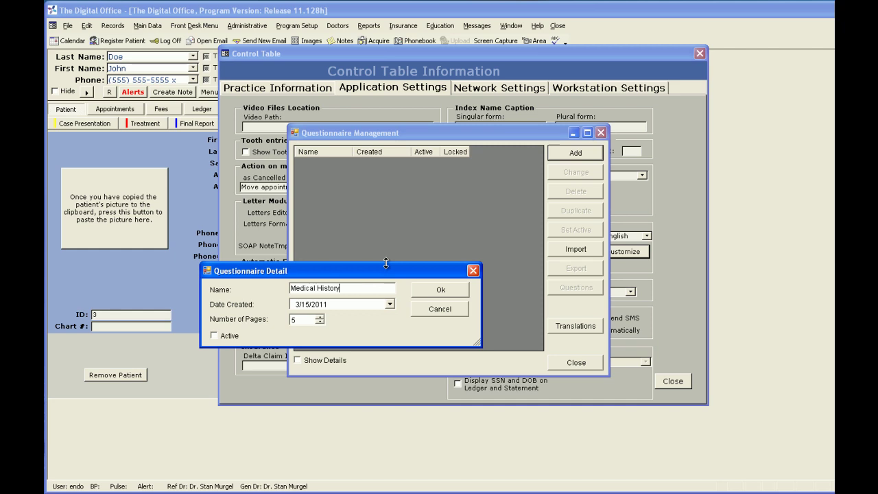
left_click(304, 319)
left_click_drag(304, 318, 268, 326)
type("2")
left_click(215, 335)
left_click(451, 293)
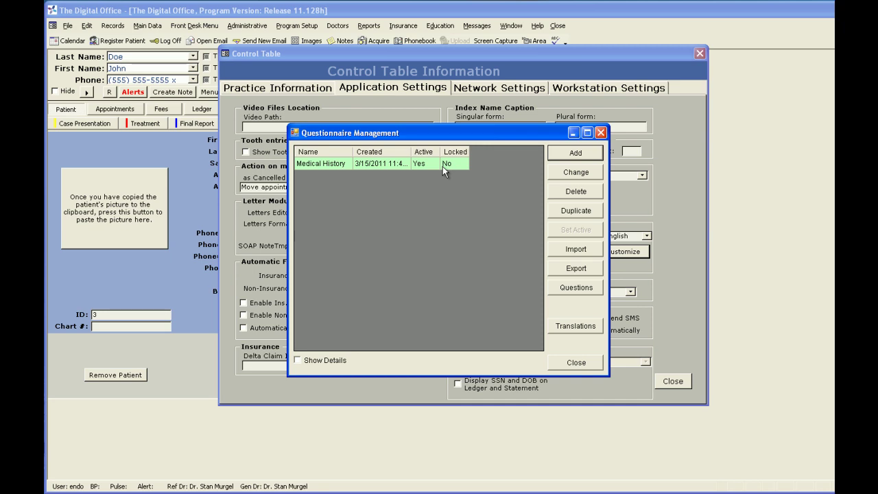
- Open the Medical History questionnaire's questions and assign the first "Do you or have you ever" multiple-selection library question to page 1
left_click(574, 288)
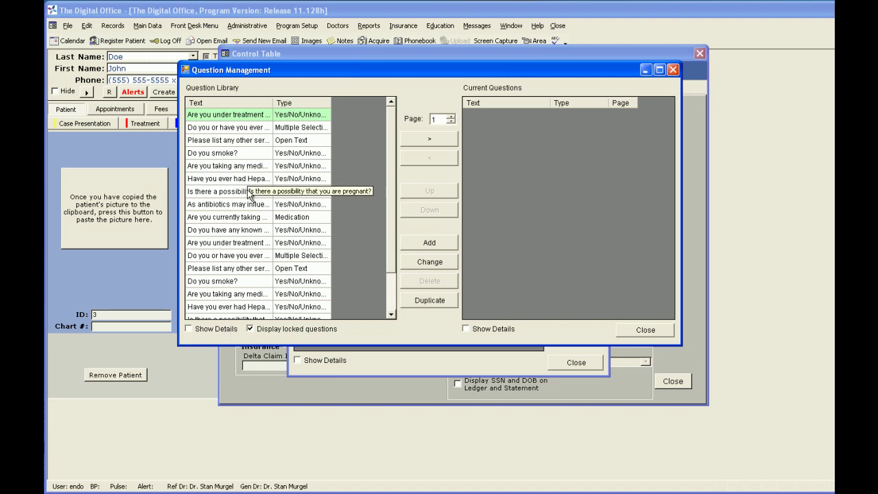
left_click(240, 127)
left_click(420, 136)
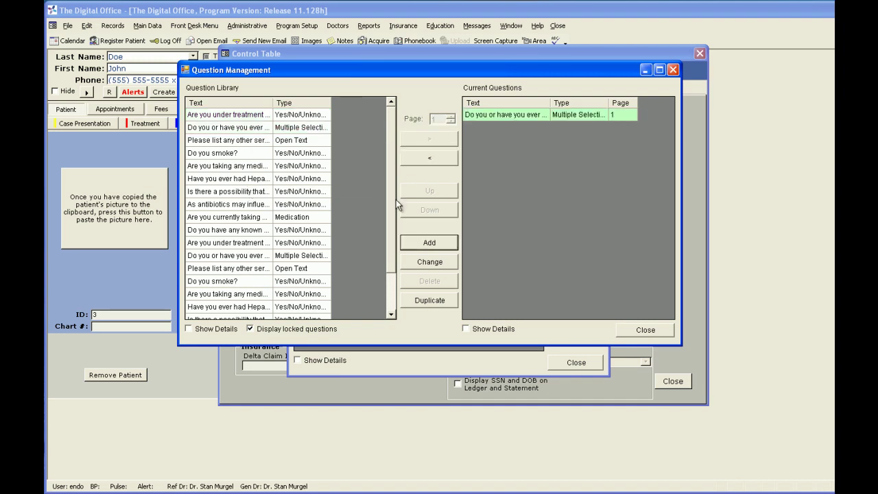
- Create a Yes/No/Unknown/Text question reading "Do you have any known allergies to drugs, medicines, antiseptics, local anaesthetics, preservatives, latex, etc?"
left_click(421, 244)
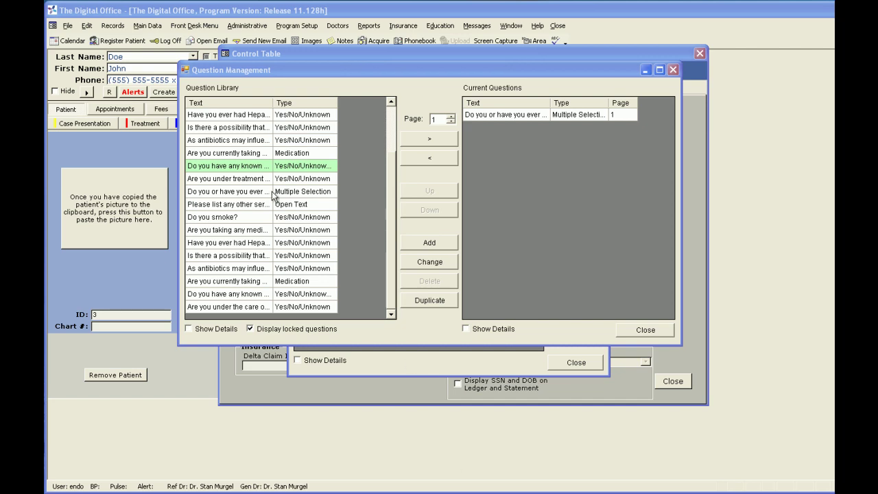
left_click(420, 243)
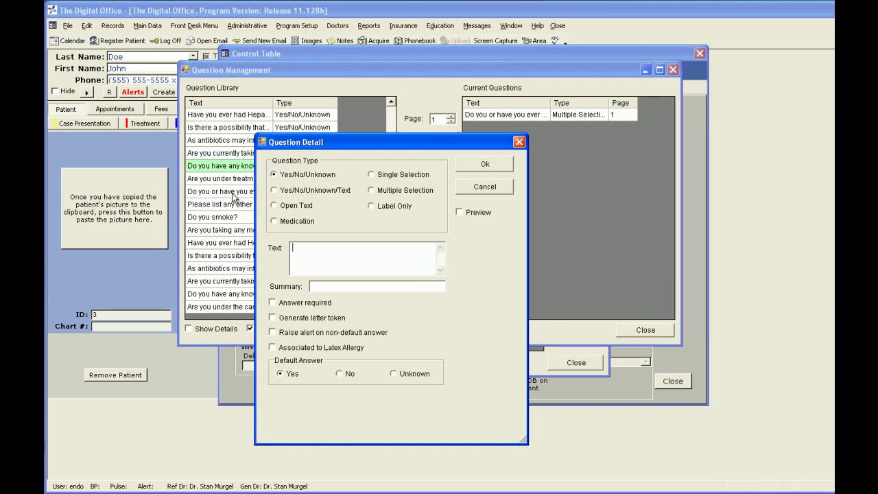
left_click(274, 191)
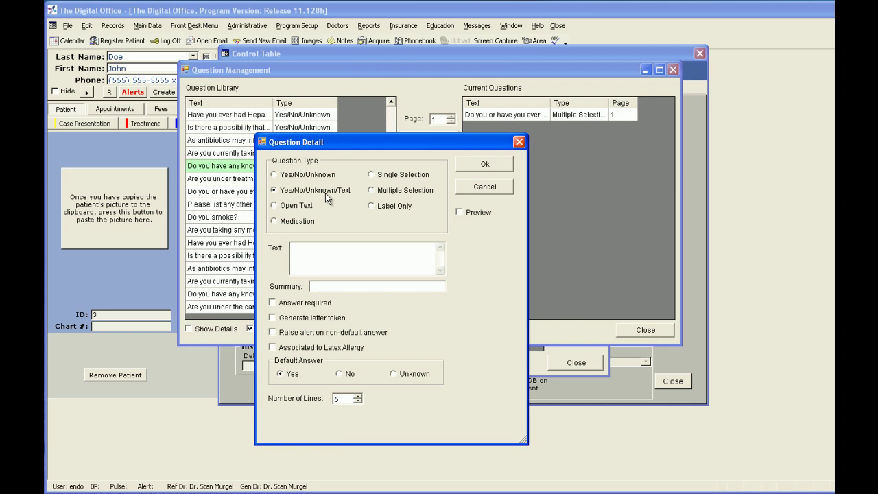
left_click(344, 254)
type("Do you have any known aller")
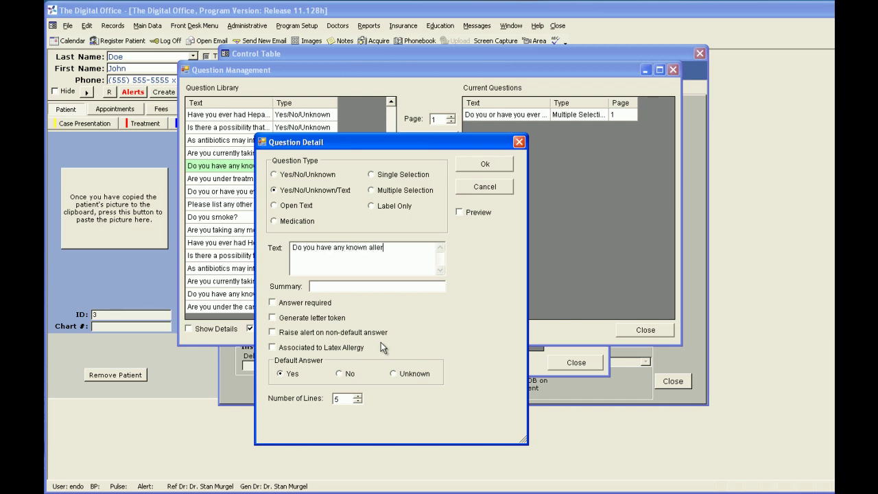
type("gies to drugs, medicin")
type("es, antis")
type("eptic")
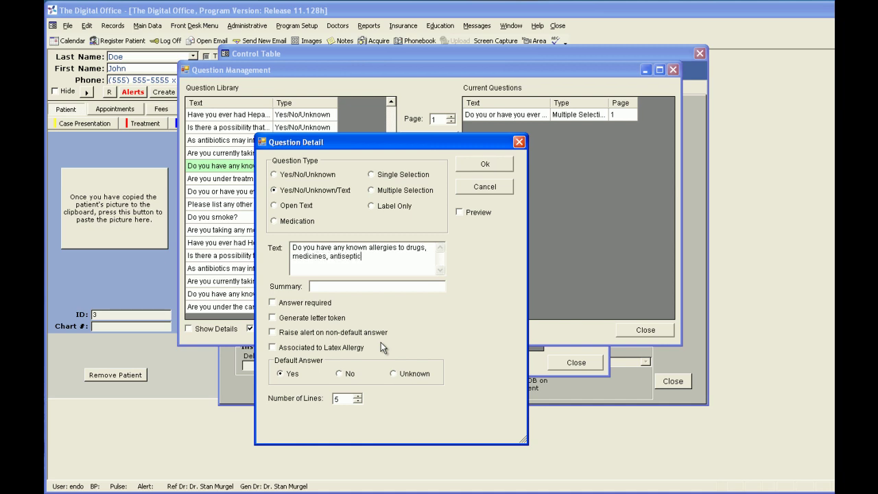
type("s, local anaesthetics, preser")
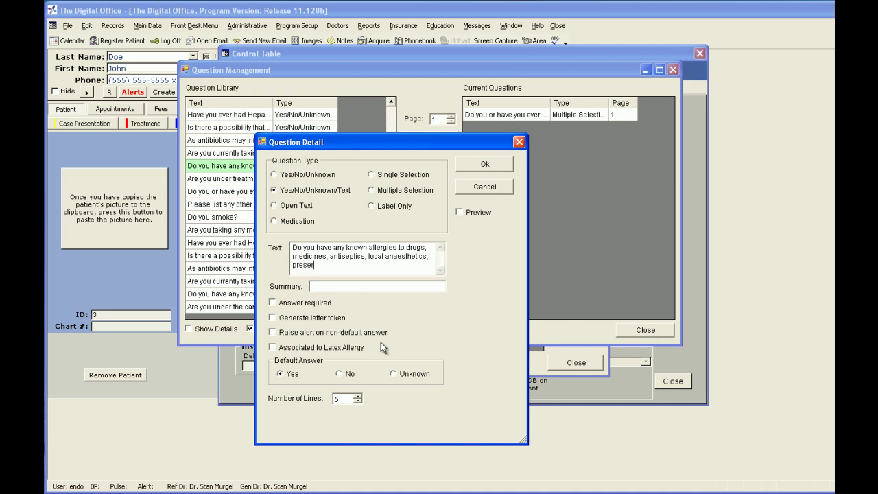
type("vatives, latex, etc.")
key("BackSpace")
type("?")
- Summarize the question as "Allergies", enable answer required, letter token, non-default alert and latex allergy association, with default answer No and 3 lines
left_click(374, 286)
type("Allergies")
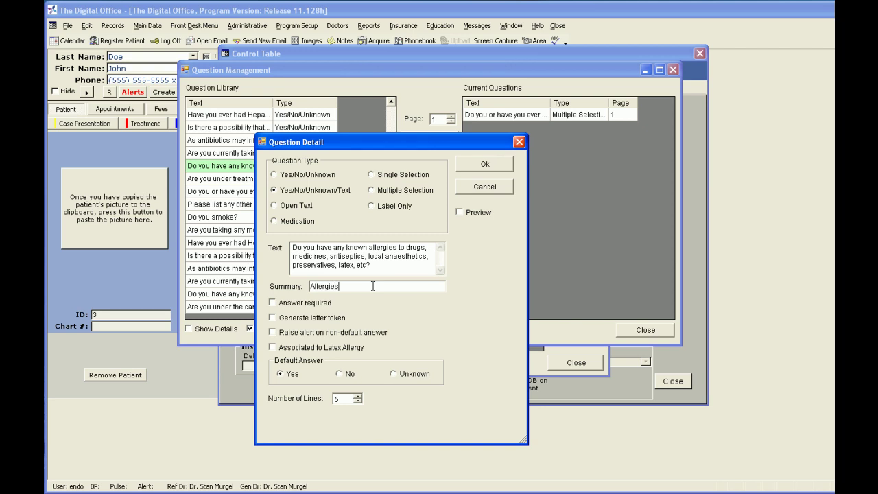
left_click(273, 302)
left_click(273, 318)
left_click(273, 332)
left_click(273, 347)
left_click(347, 376)
double_click(335, 399)
type("3")
- Preview the allergies question and save it to the question library
left_click(460, 212)
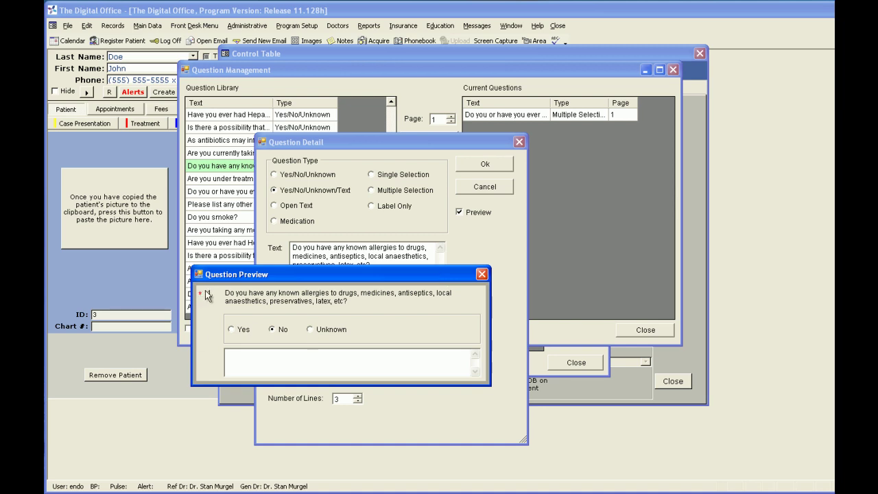
left_click(484, 214)
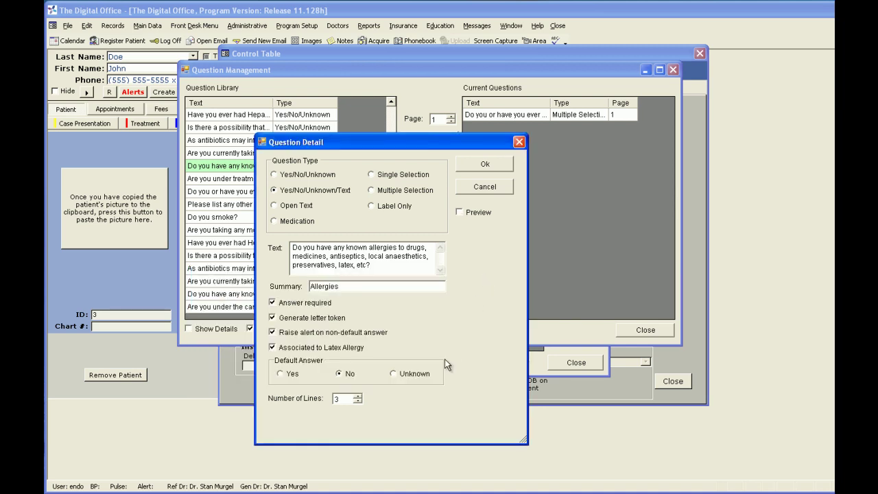
left_click(494, 164)
- Assign the new allergies question at the end of the library to page 1 of the questionnaire
scroll(391, 252, "down", 2)
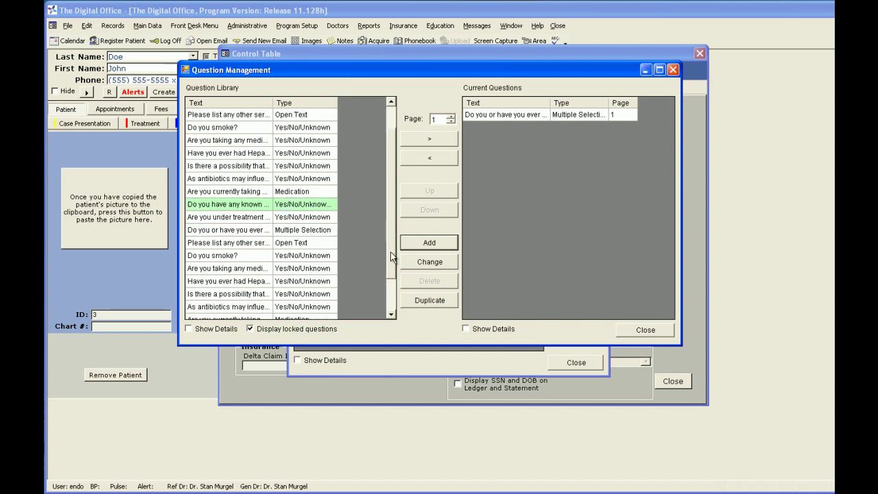
left_click(249, 307)
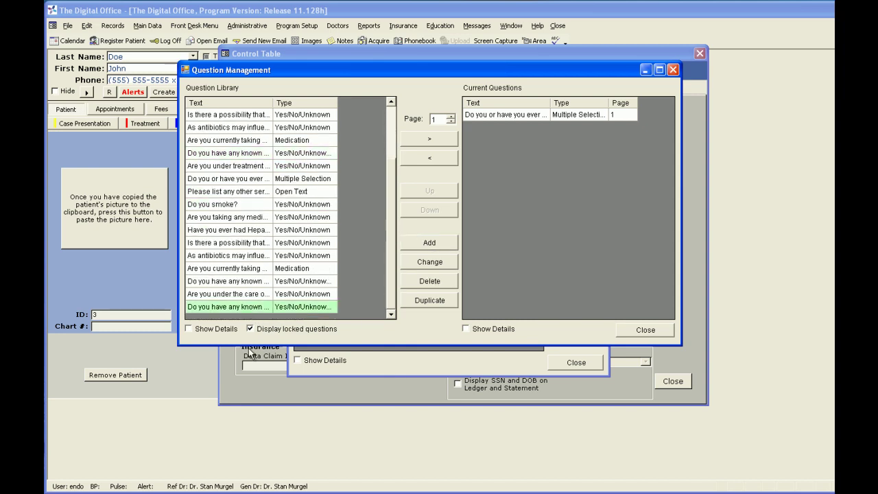
left_click(428, 143)
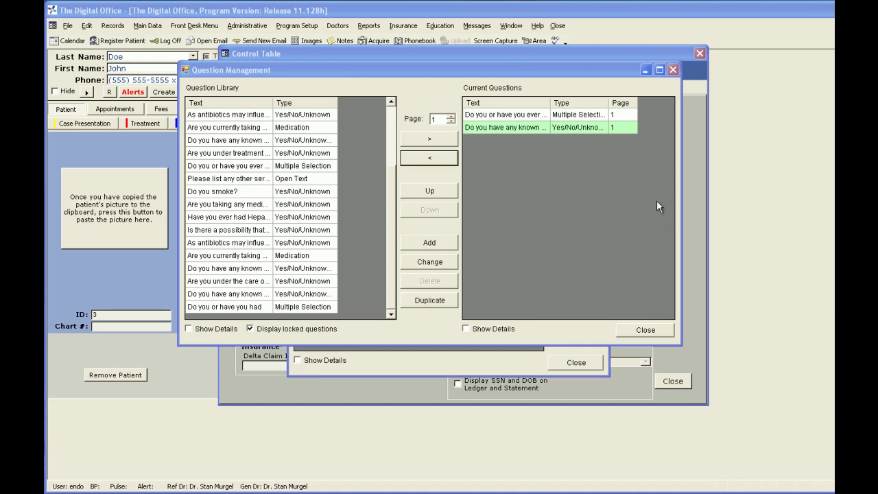
- Create a Multiple Selection question with the text "Do you or have you had" and the summary "Have or ever had"
left_click(450, 243)
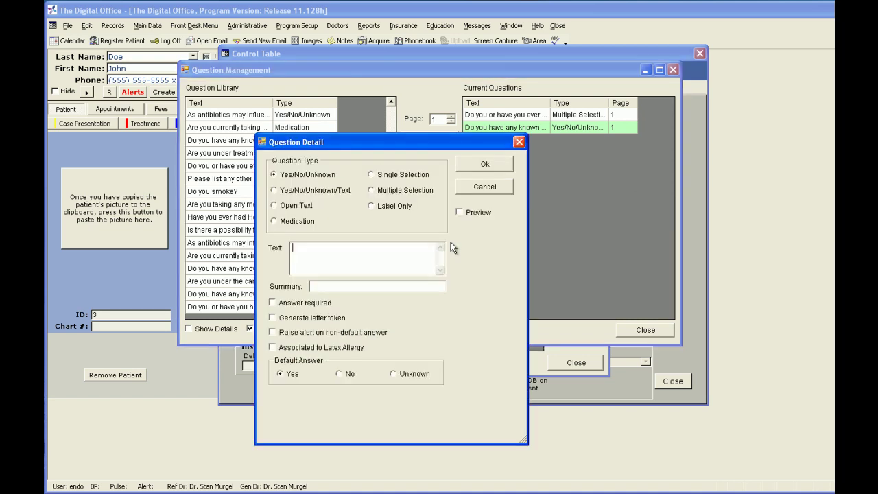
left_click(371, 190)
left_click(377, 257)
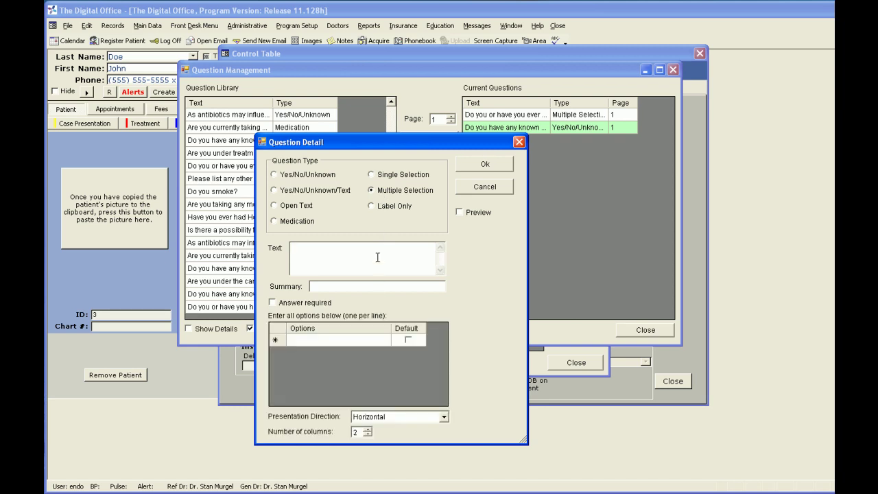
type("Do you or have you had")
left_click(366, 288)
type("Have or ever had")
- Enter "Heart Condition" and "Heart Valve Problems" as the first two answer options
left_click(356, 340)
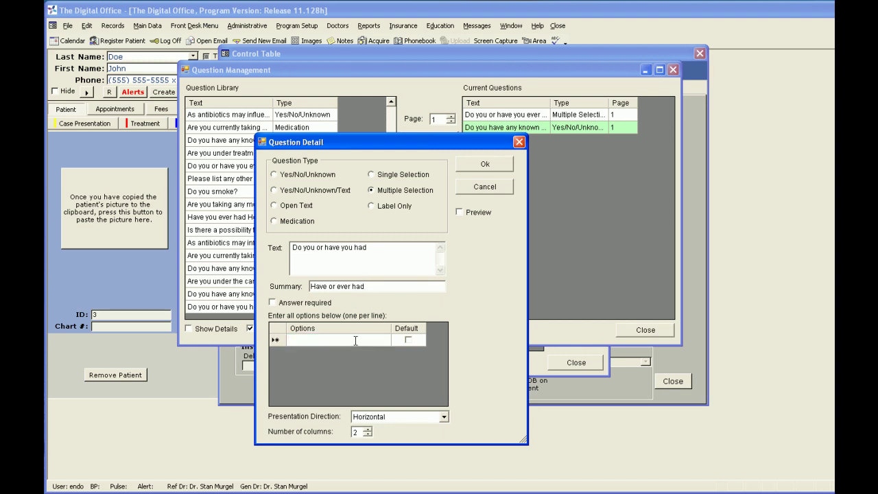
type("Heart Condi")
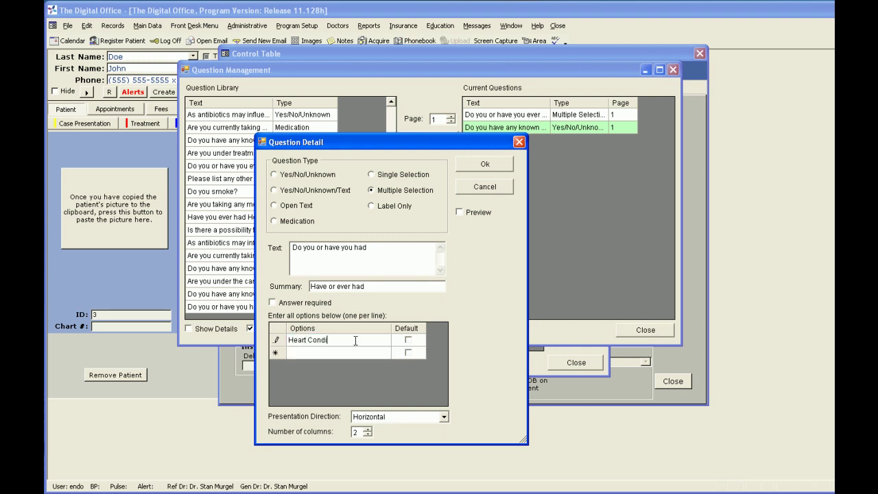
type("tion")
left_click(367, 354)
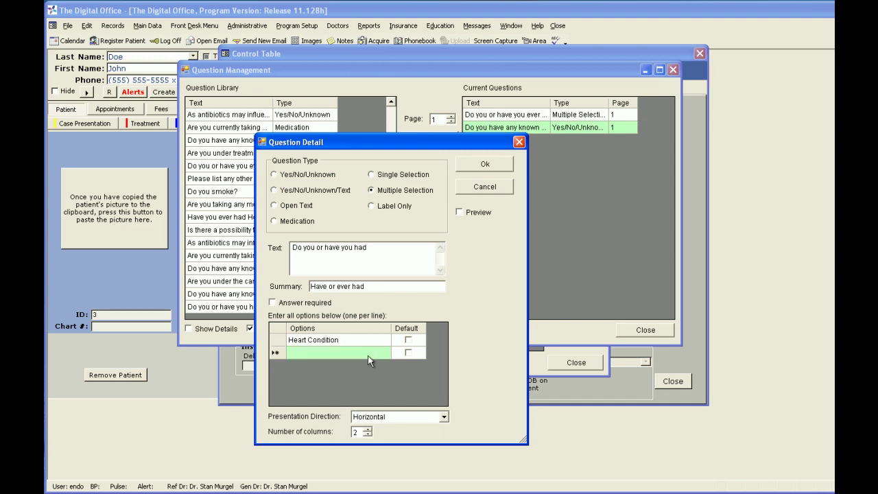
type("Heart Valv")
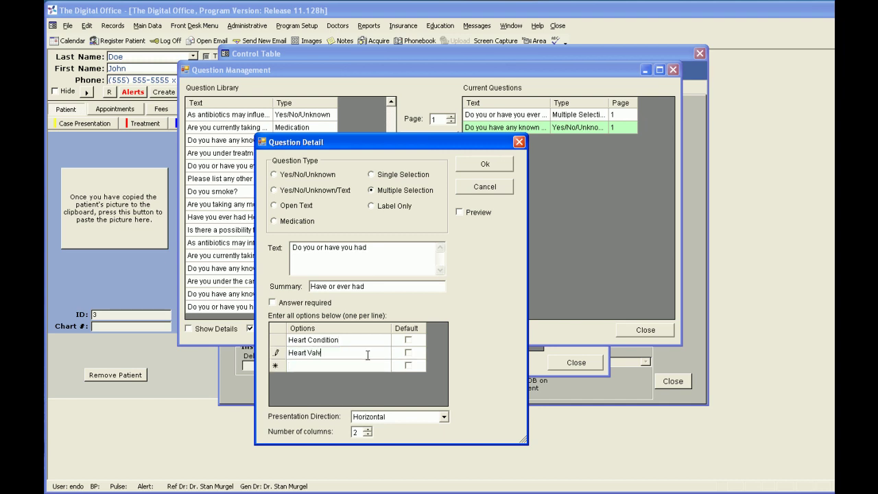
type("e Problems")
- Add the answer options "High Blood Pressure", "Rheumatic Fever" and "Pacemaker" below the existing ones
left_click(379, 369)
type("High ")
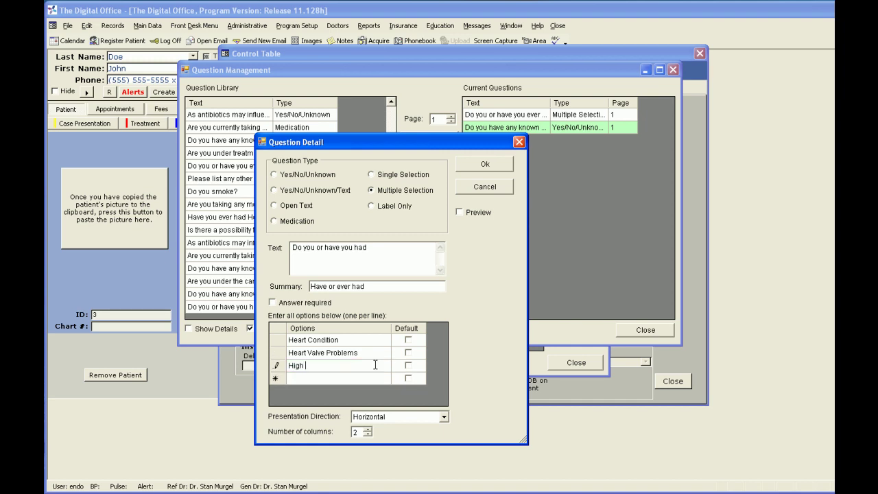
type("Blood Presure")
key("BackSpace")
key("BackSpace")
key("BackSpace")
type("sure")
left_click(352, 377)
type("Rheumatic Fever")
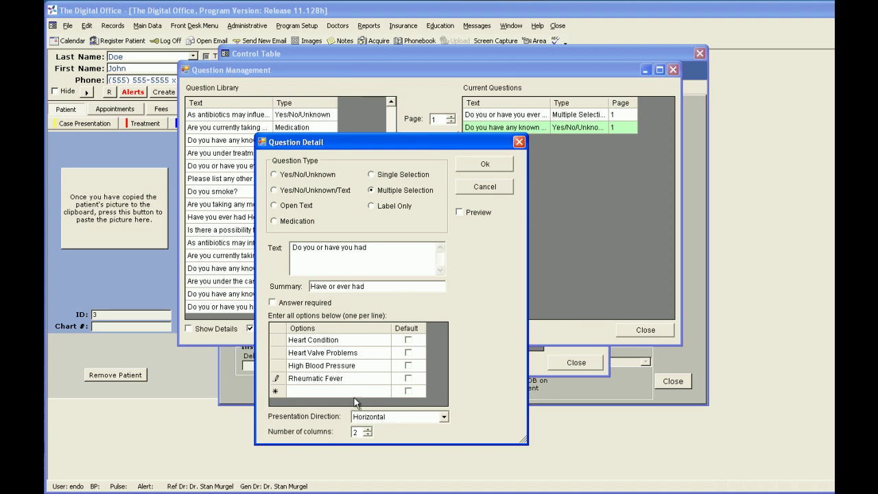
left_click(354, 397)
type("Pacem")
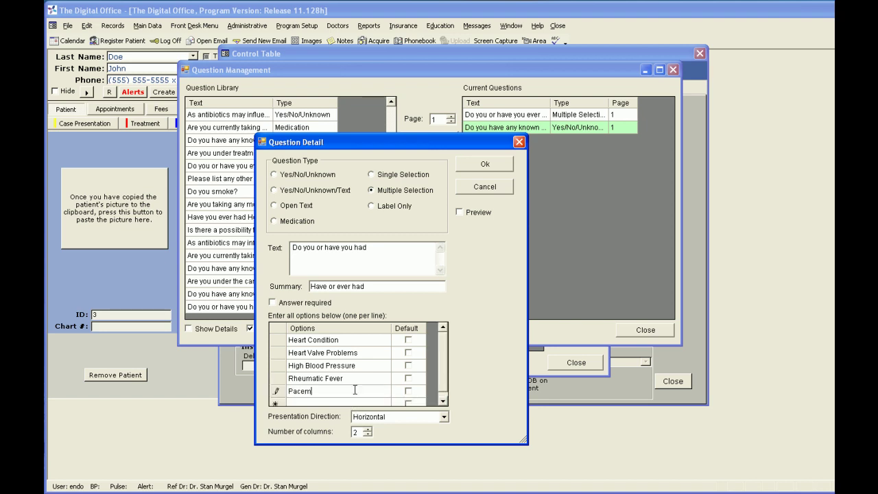
type("aker")
- Preview the multiple-selection question with the Horizontal presentation direction and save it to the question library
left_click(445, 417)
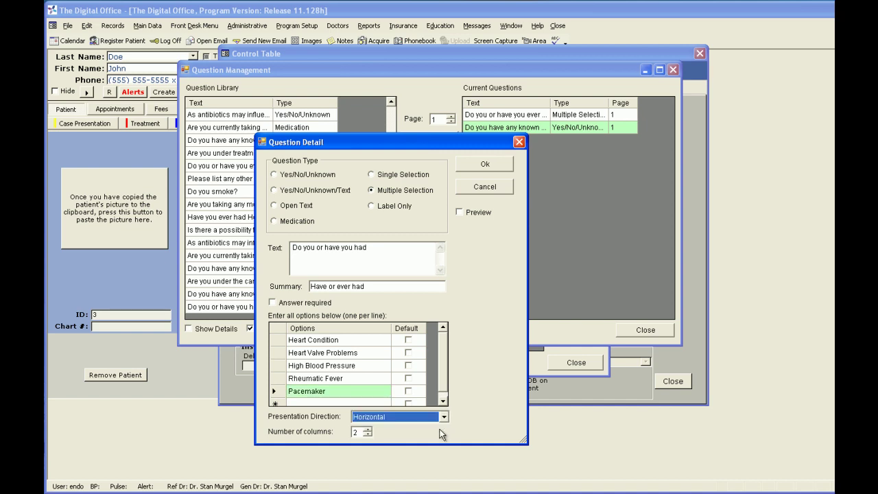
left_click(441, 417)
left_click(441, 417)
left_click(439, 426)
left_click(467, 210)
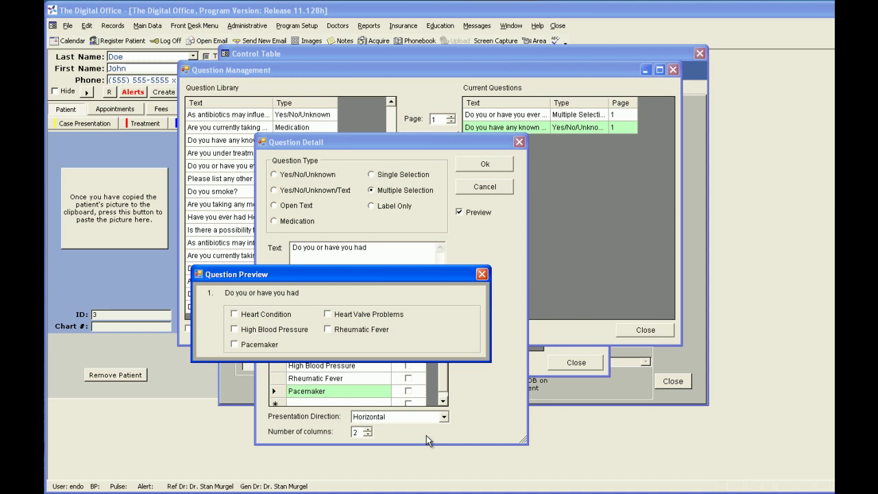
left_click(465, 212)
left_click(490, 165)
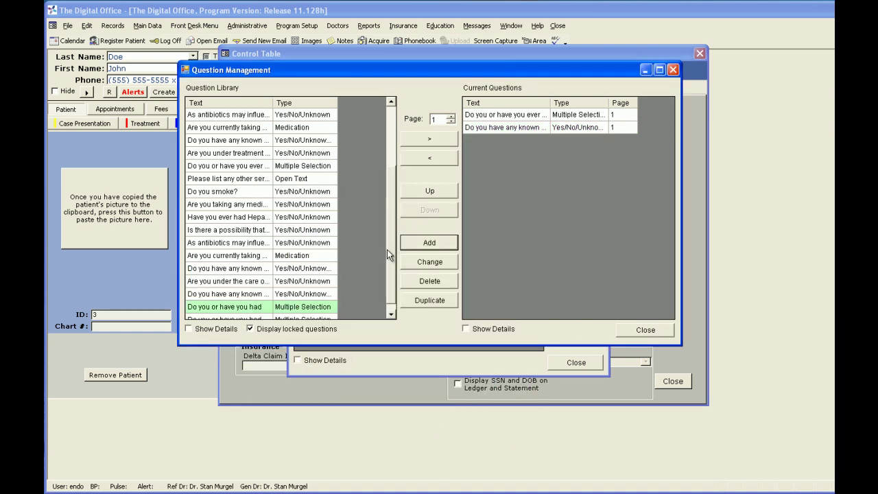
- Add the newly created Multiple Selection question "Do you or have you had" to page 1 of the current questions
scroll(387, 253, "down", 1)
left_click(367, 309)
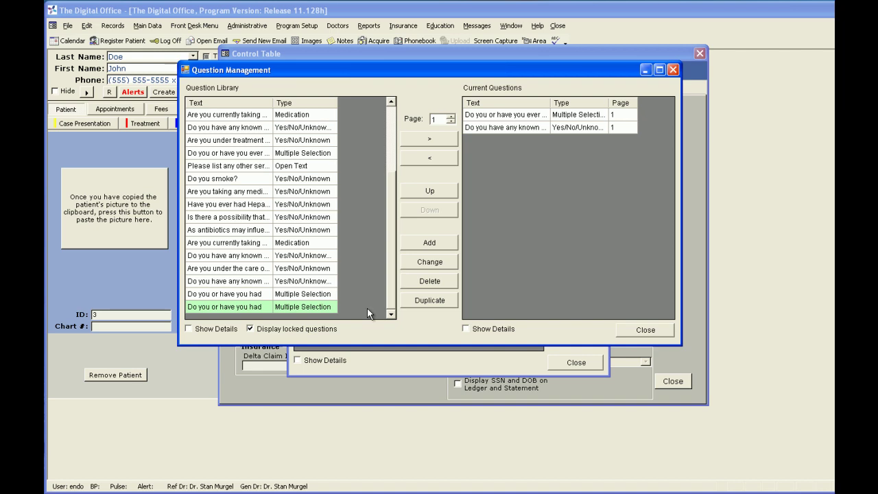
left_click(442, 141)
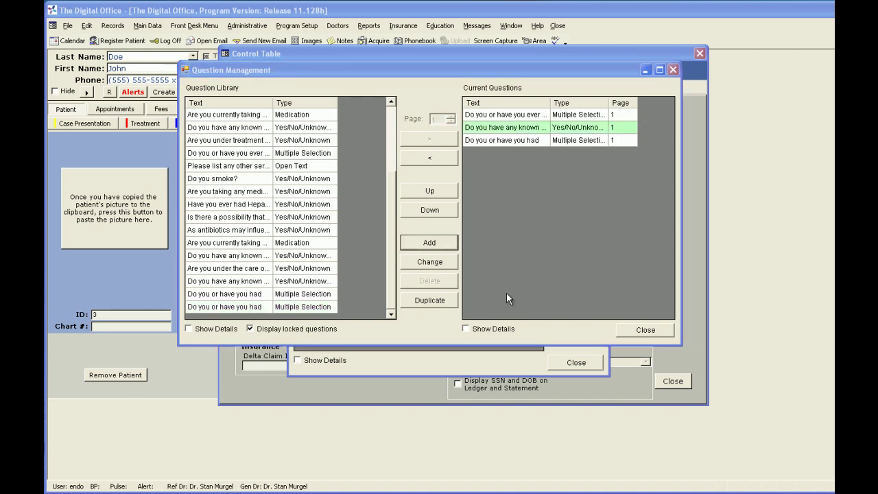
- Create a Medication question with the text "Please list all medications you are currently taking."
left_click(447, 245)
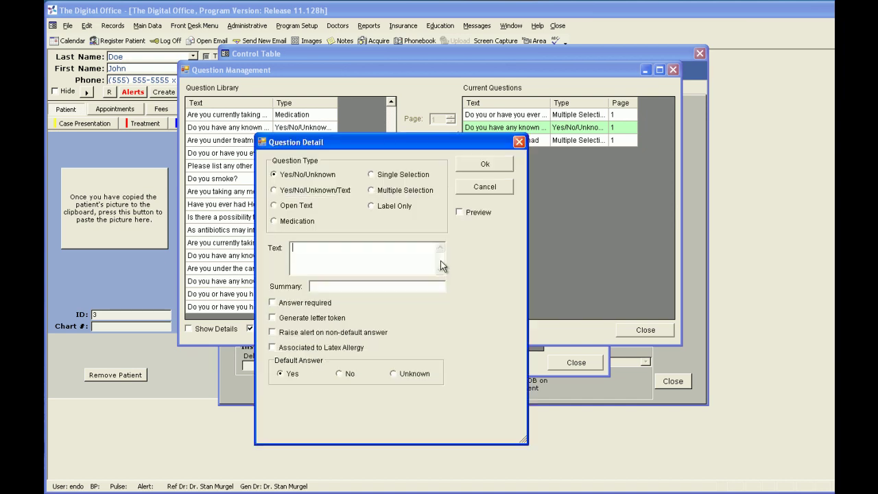
left_click(275, 222)
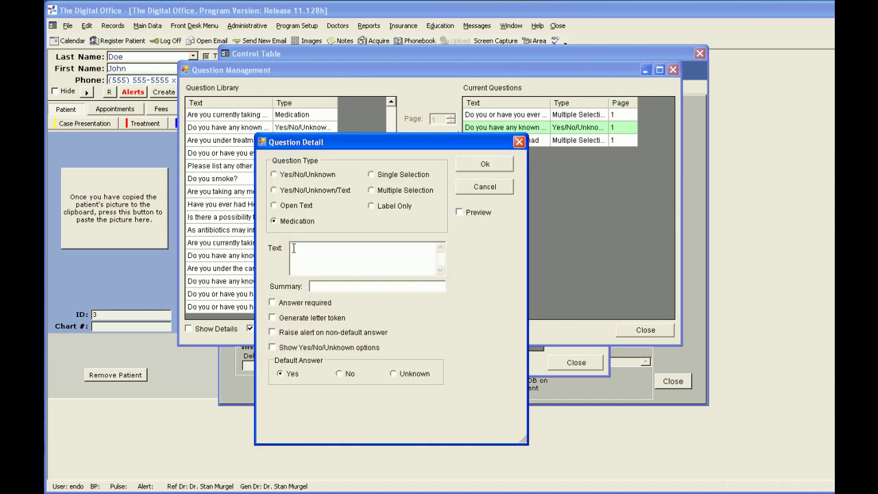
left_click(317, 252)
type("Please list all medications")
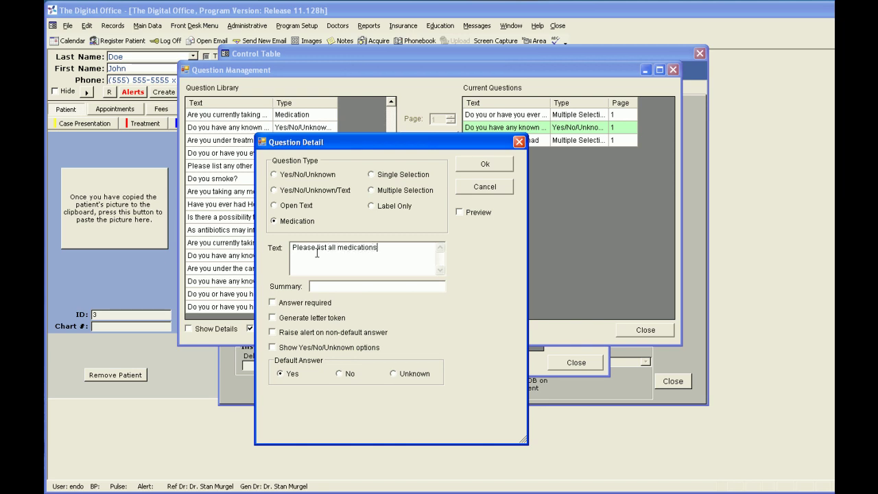
type(" yourare currently taking.")
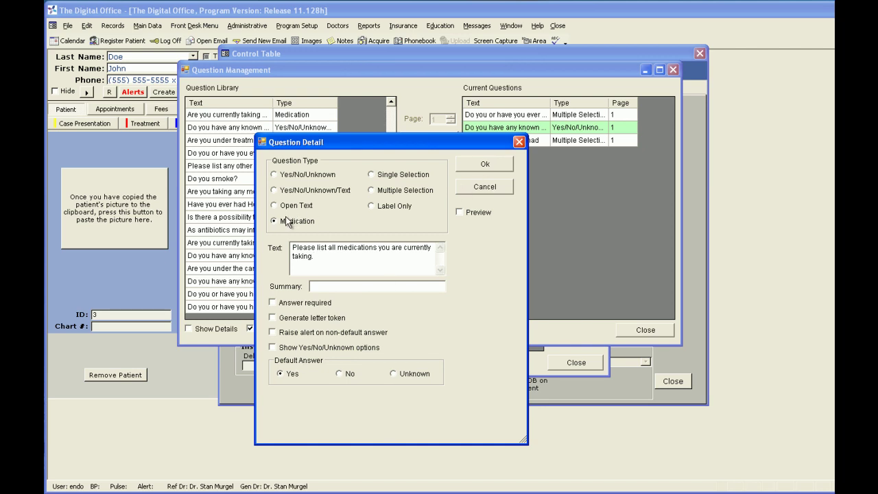
- Preview the medication question with the Yes/No/Unknown options shown, and save it to the question library without them
left_click(277, 348)
left_click(459, 212)
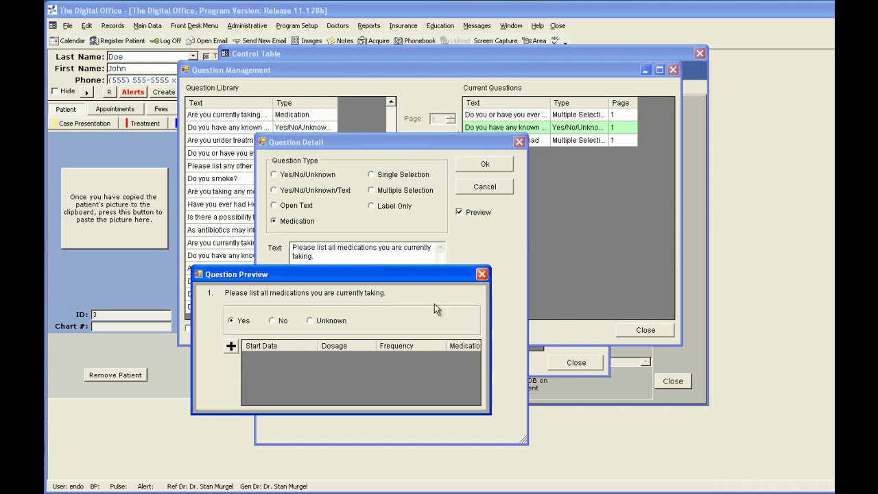
left_click(482, 275)
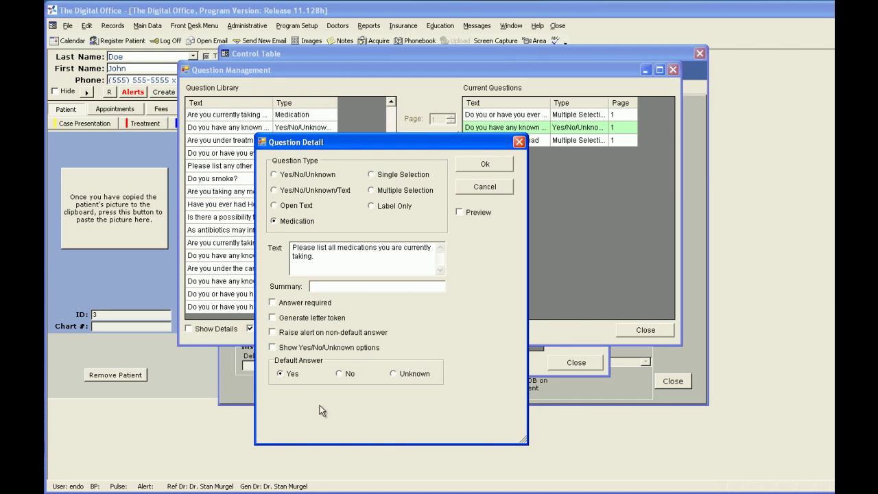
left_click(495, 169)
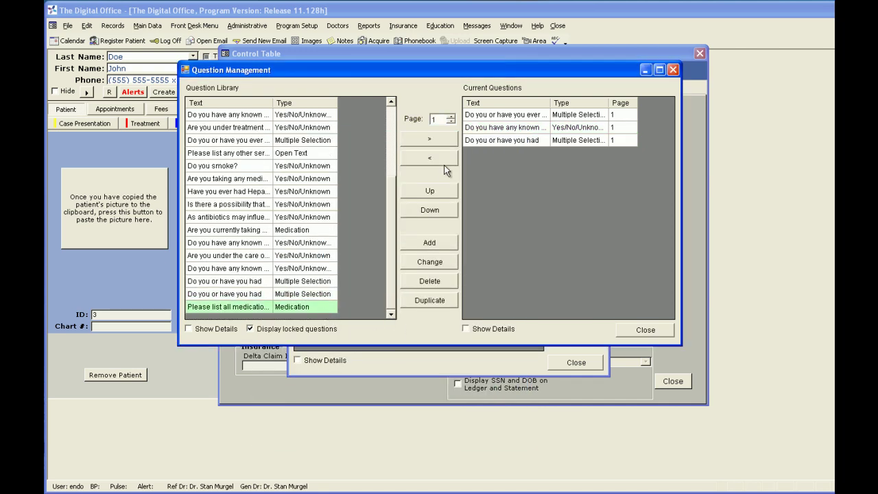
- Add the medication question to page 1 of the current questions and close the questionnaire setup and Control Table
left_click(430, 139)
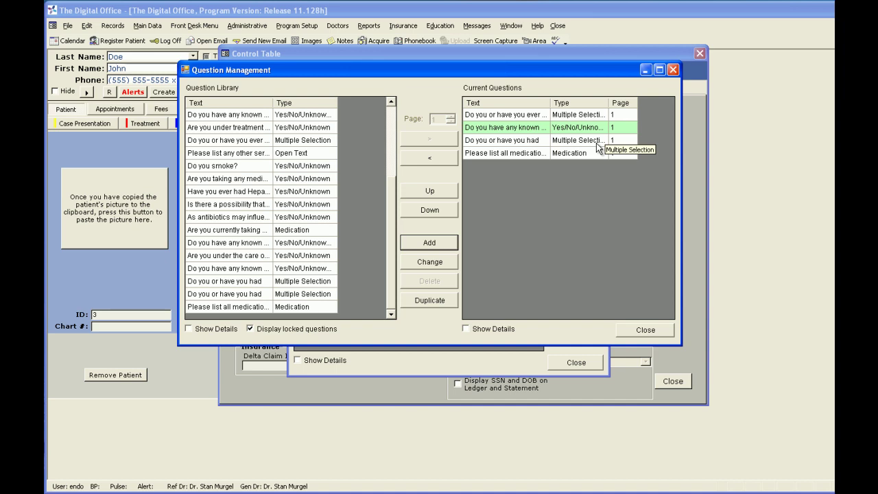
left_click(645, 329)
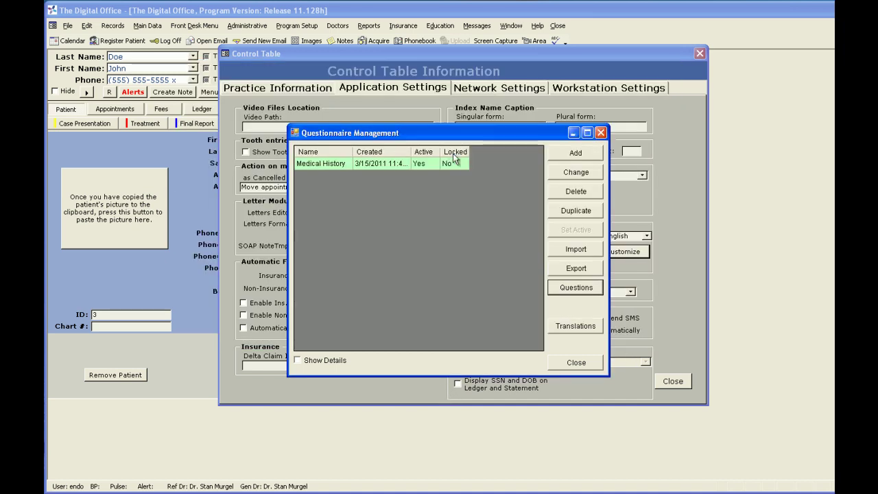
double_click(411, 151)
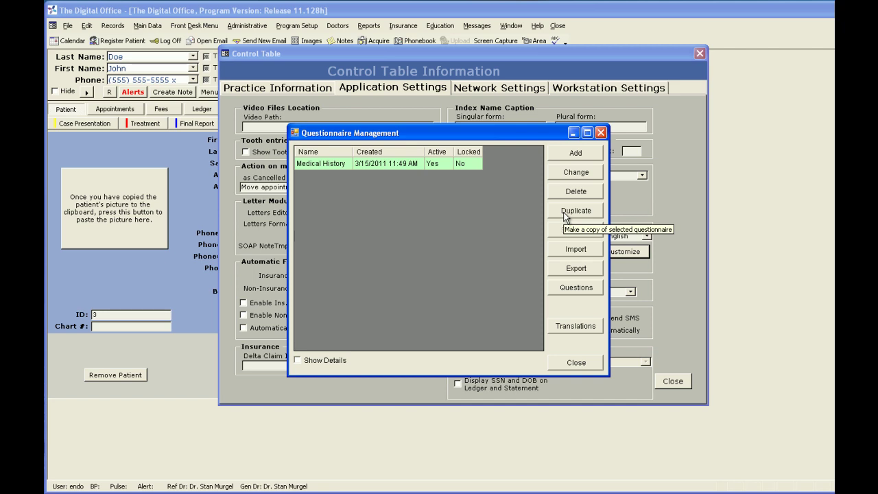
left_click(577, 287)
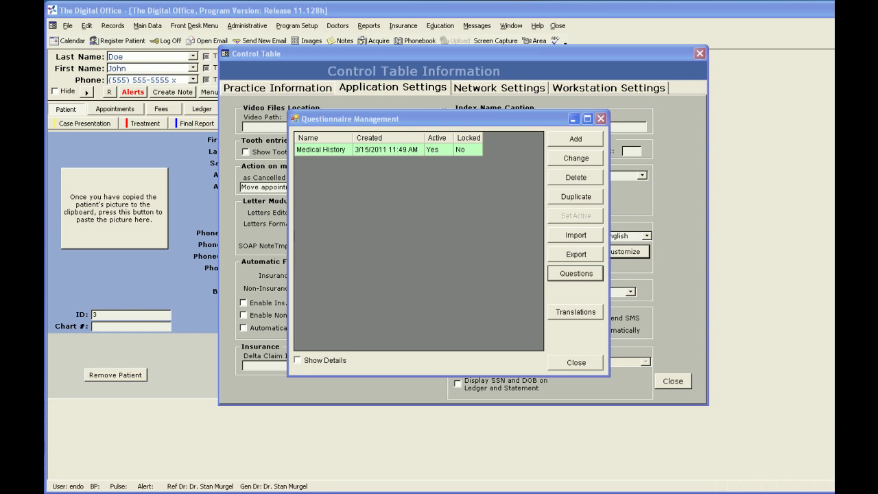
left_click(591, 365)
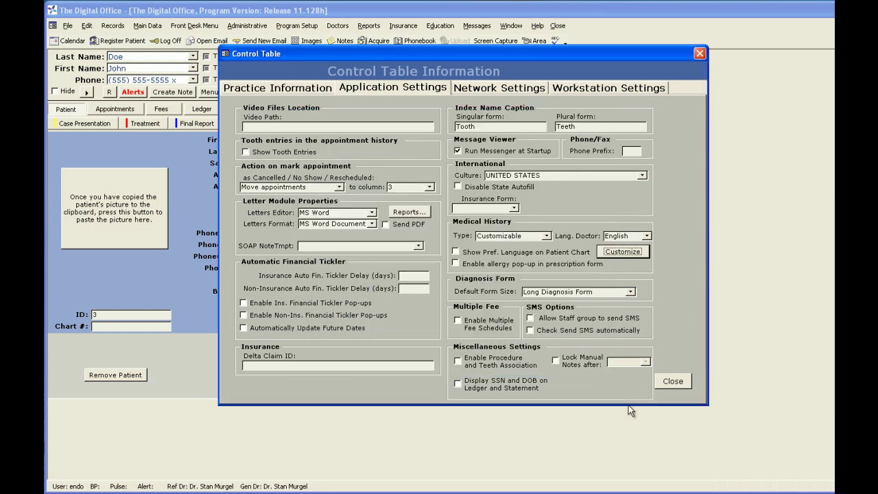
left_click(672, 382)
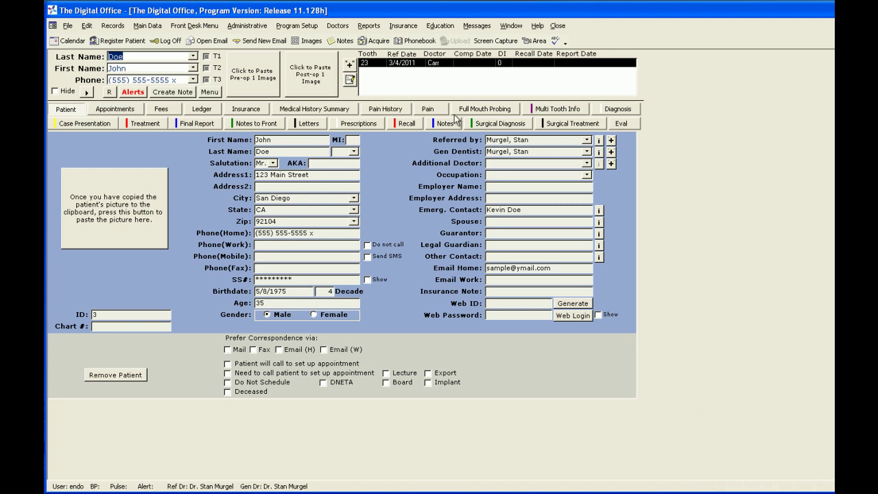
- Open a new Medical History form for the patient and enlarge its window to fit all three questions
left_click(147, 25)
mouse_move(192, 118)
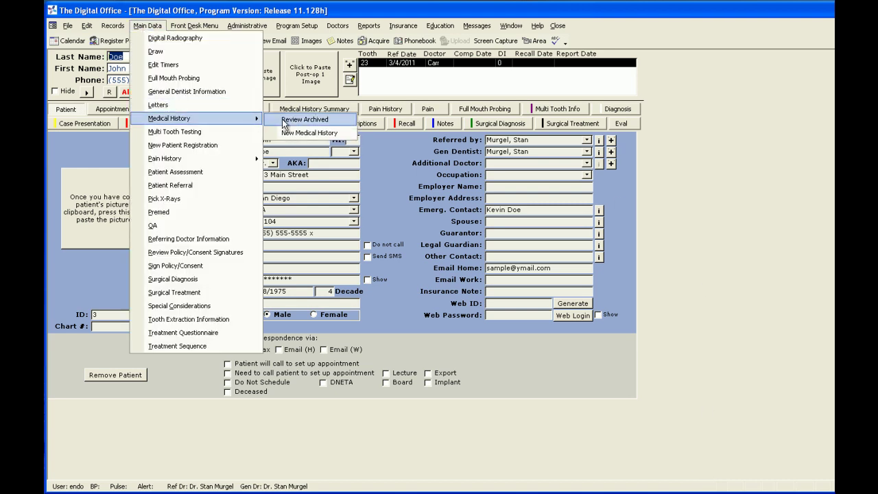
left_click(295, 131)
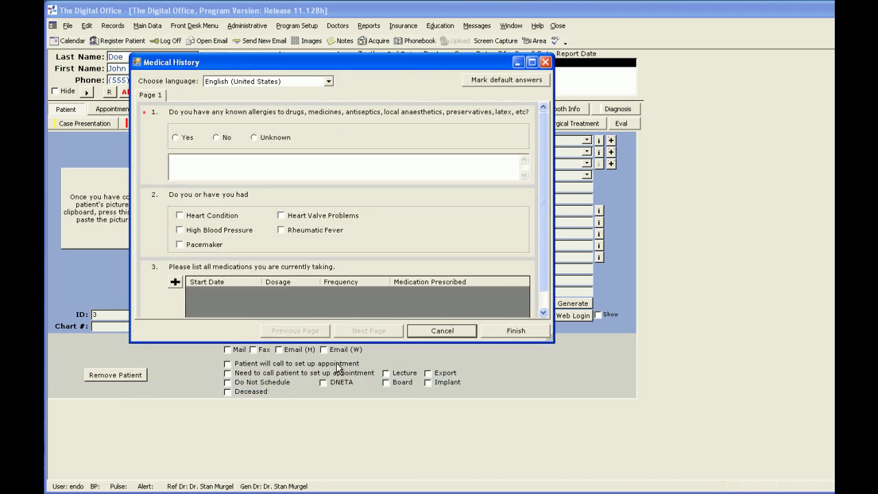
left_click_drag(345, 341, 343, 416)
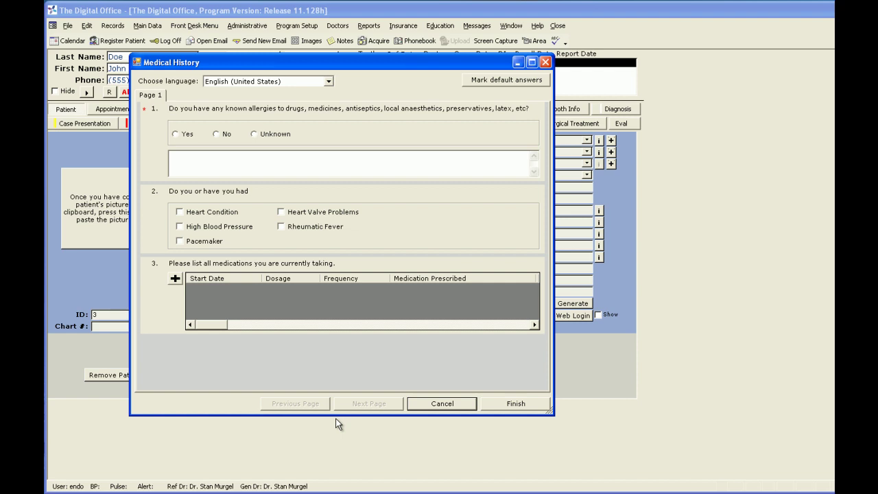
- Answer Yes to the allergy question with the note "allergic to latex", and mark Heart Condition and High Blood Pressure
left_click(175, 134)
type("allergic to late")
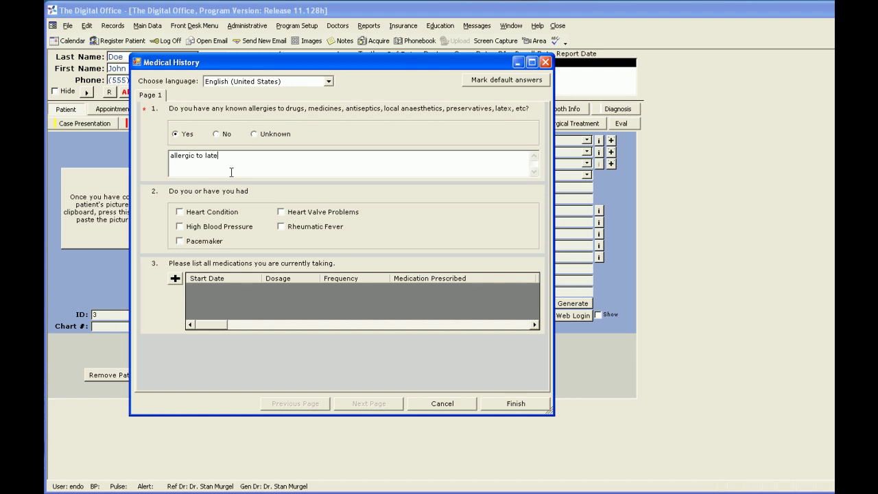
type("x")
- Add a medication entry with start date 3/15/2011, dosage 4 and frequency "3x a day"
left_click(175, 278)
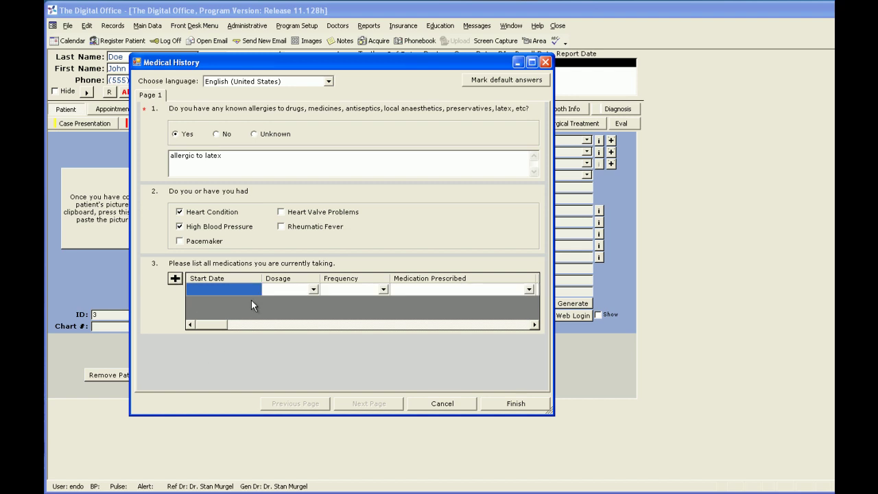
left_click(255, 289)
key("Tab")
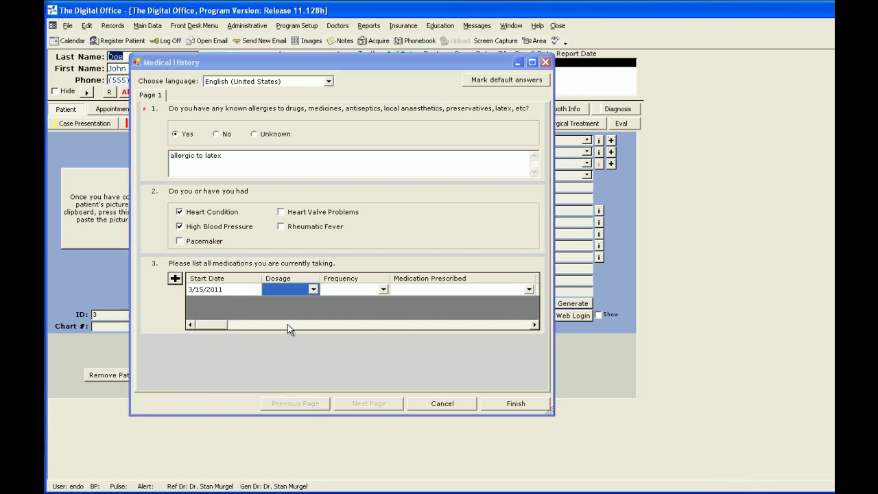
left_click(313, 289)
left_click(287, 331)
left_click(382, 288)
left_click(343, 315)
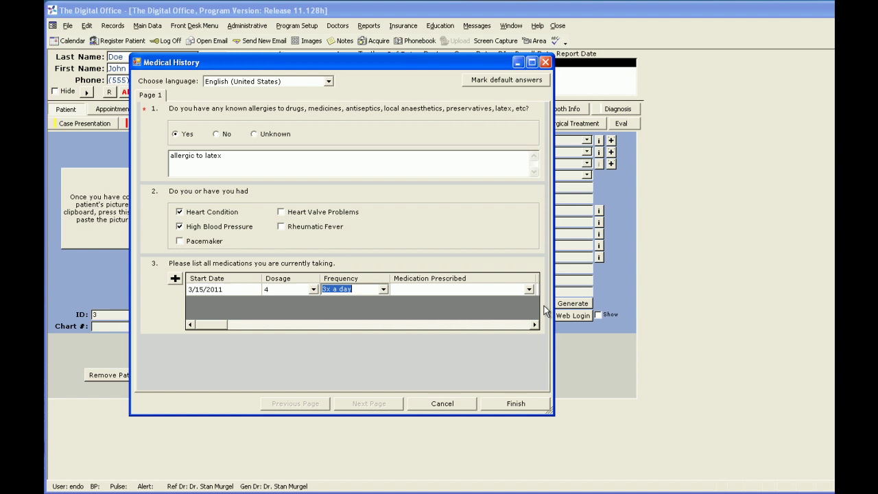
- Choose Pramoxine as the prescribed medication and finish the patient's medical history
left_click(529, 289)
left_click_drag(532, 310, 532, 337)
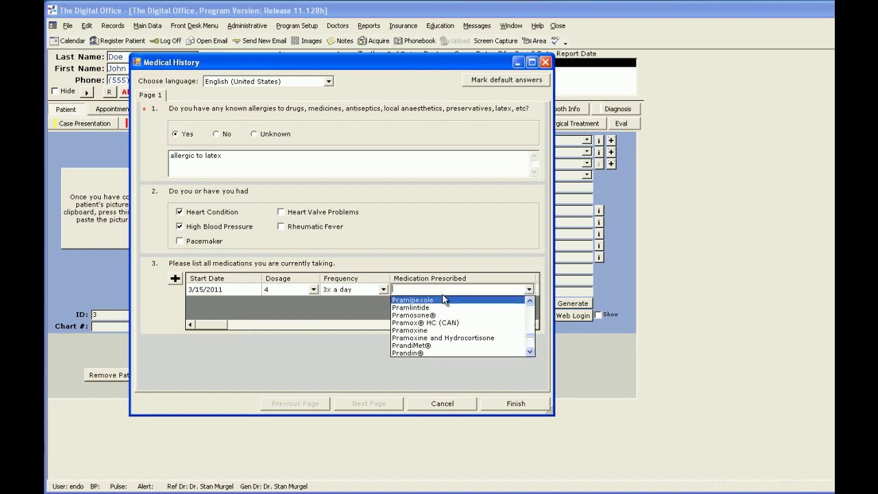
left_click(452, 331)
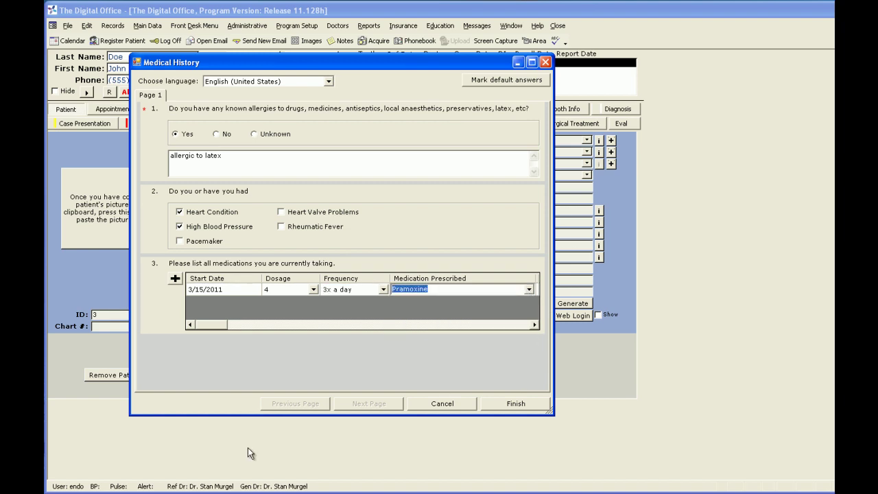
left_click(483, 403)
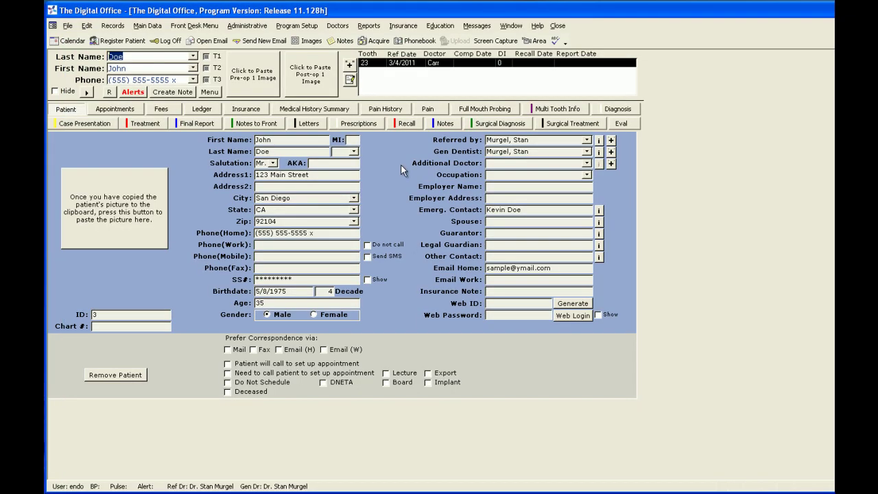
- Reopen the Medical History questionnaire customization in the Control Table, duplicate the Medical History questionnaire and select the copy
left_click(247, 25)
left_click(259, 52)
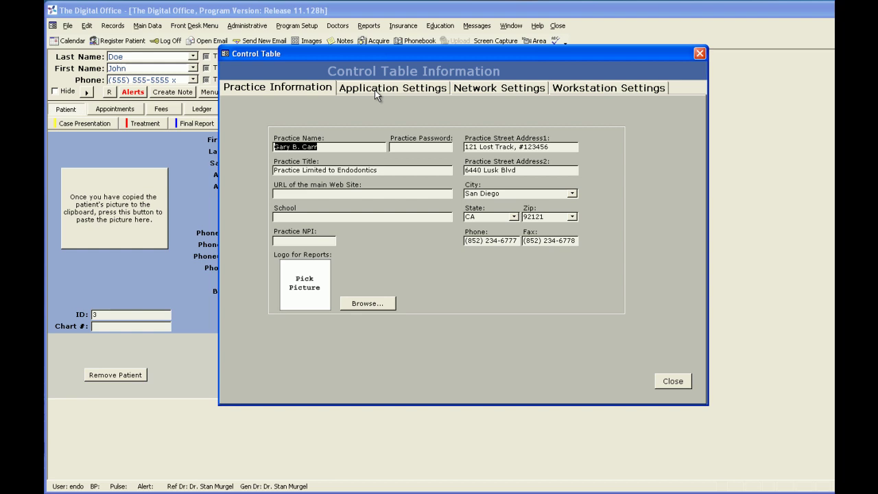
left_click(384, 88)
left_click(623, 252)
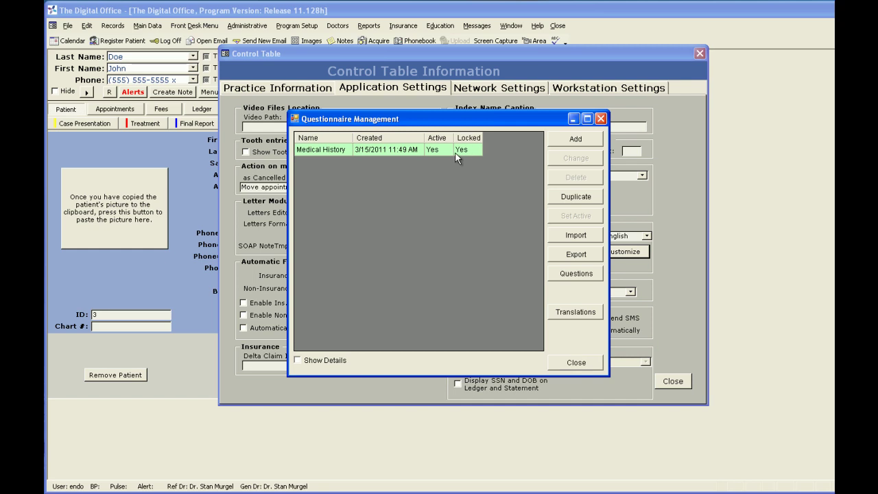
left_click(568, 200)
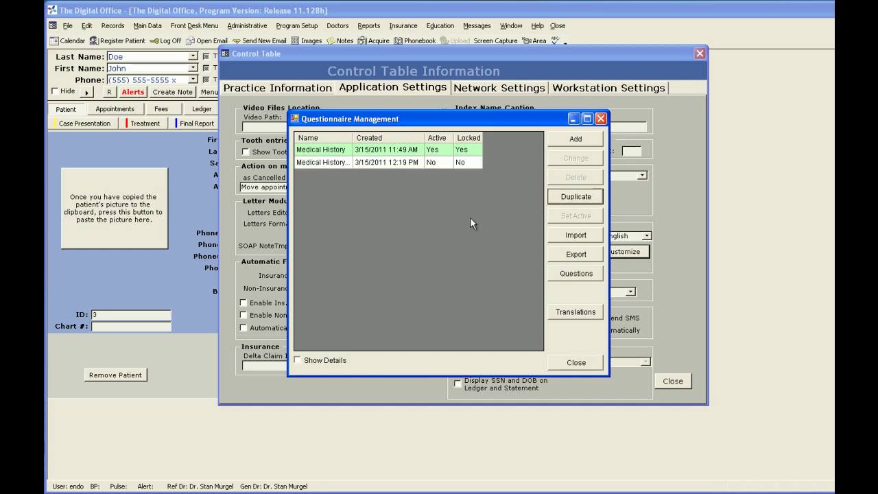
left_click(368, 163)
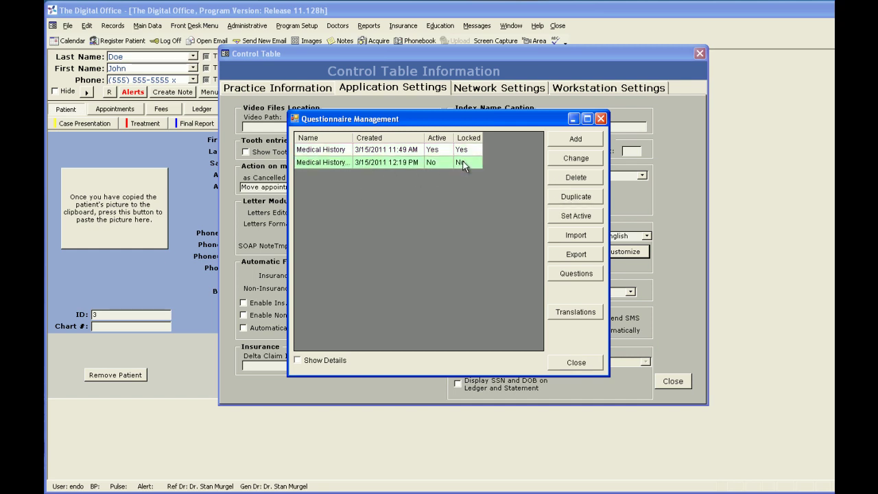